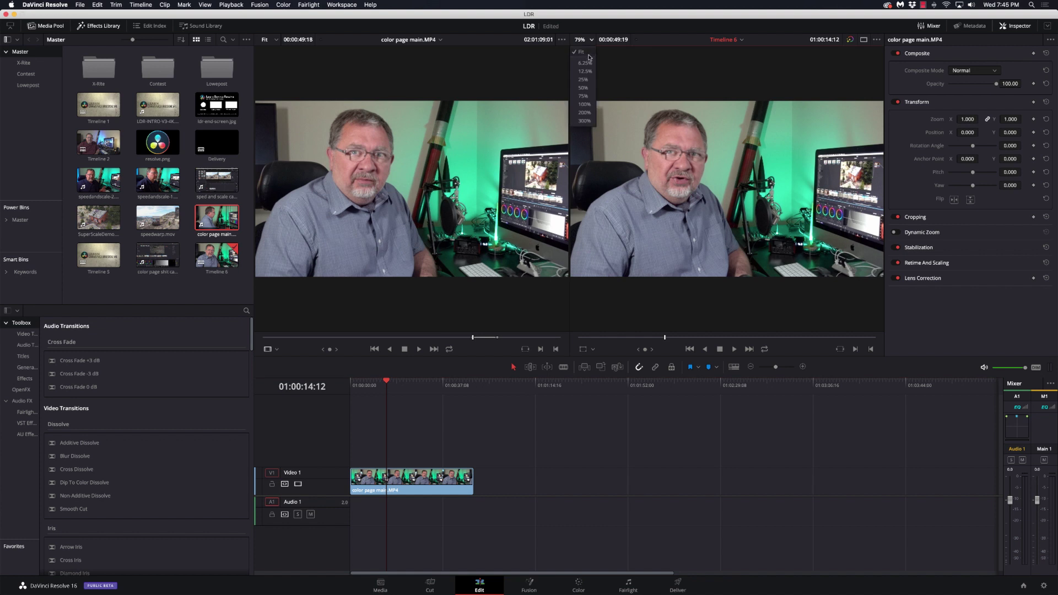
Step: Examine the man's face in the timeline viewer at several magnifications, starting from 100%
{"action": "left_click", "coordinate": [589, 104]}
{"action": "scroll", "coordinate": [678, 173], "scroll_direction": "up", "scroll_amount": 8}
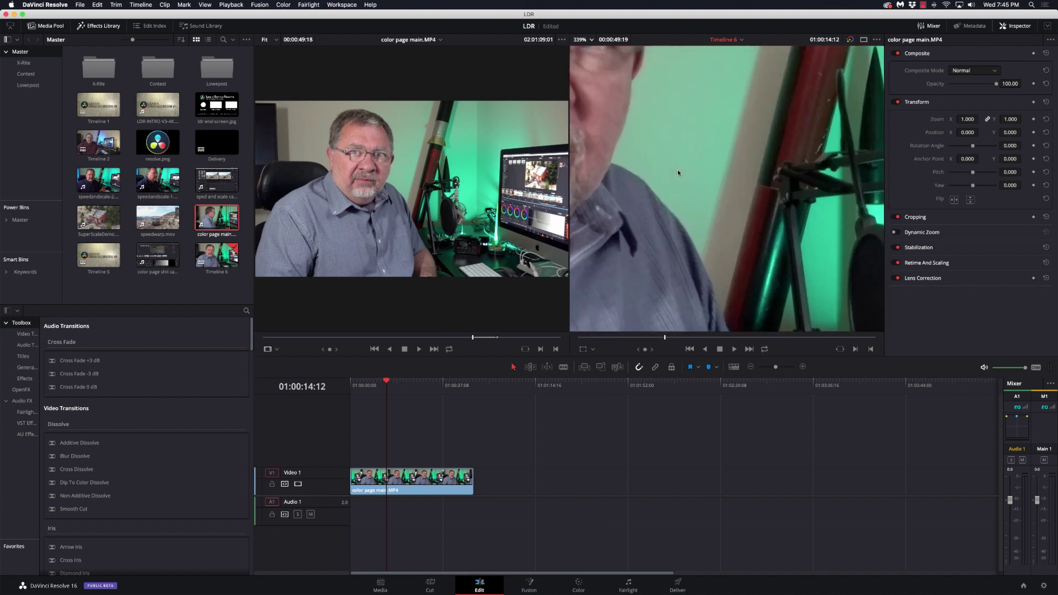
{"action": "scroll", "coordinate": [678, 173], "scroll_direction": "down", "scroll_amount": 5}
{"action": "scroll", "coordinate": [678, 173], "scroll_direction": "up", "scroll_amount": 5}
{"action": "scroll", "coordinate": [679, 173], "scroll_direction": "down", "scroll_amount": 5}
{"action": "scroll", "coordinate": [677, 170], "scroll_direction": "up", "scroll_amount": 2}
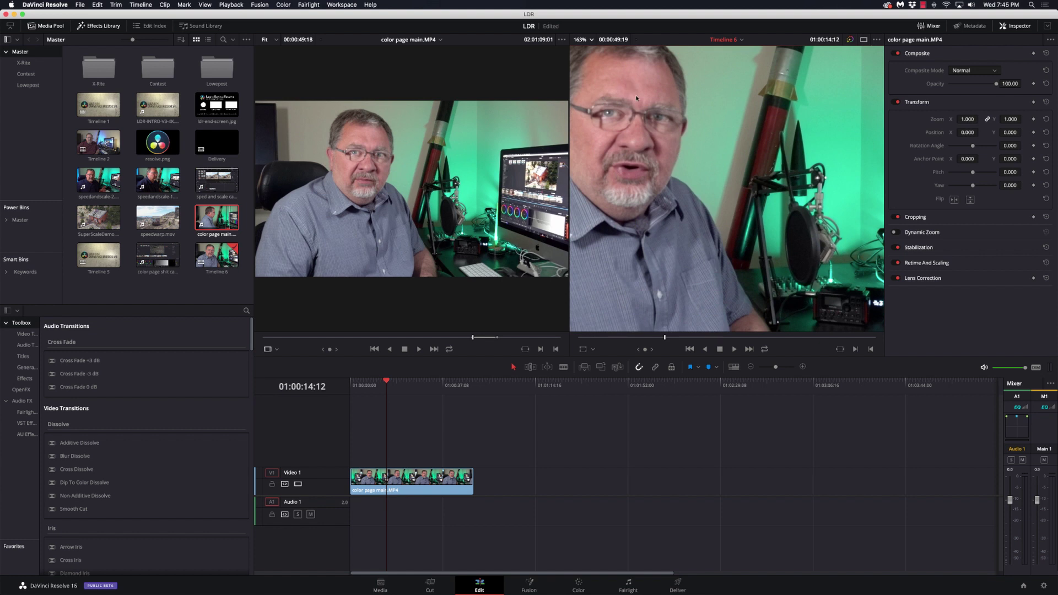
{"action": "scroll", "coordinate": [637, 98], "scroll_direction": "up", "scroll_amount": 3}
{"action": "scroll", "coordinate": [637, 109], "scroll_direction": "down", "scroll_amount": 5}
{"action": "scroll", "coordinate": [638, 127], "scroll_direction": "down", "scroll_amount": 2}
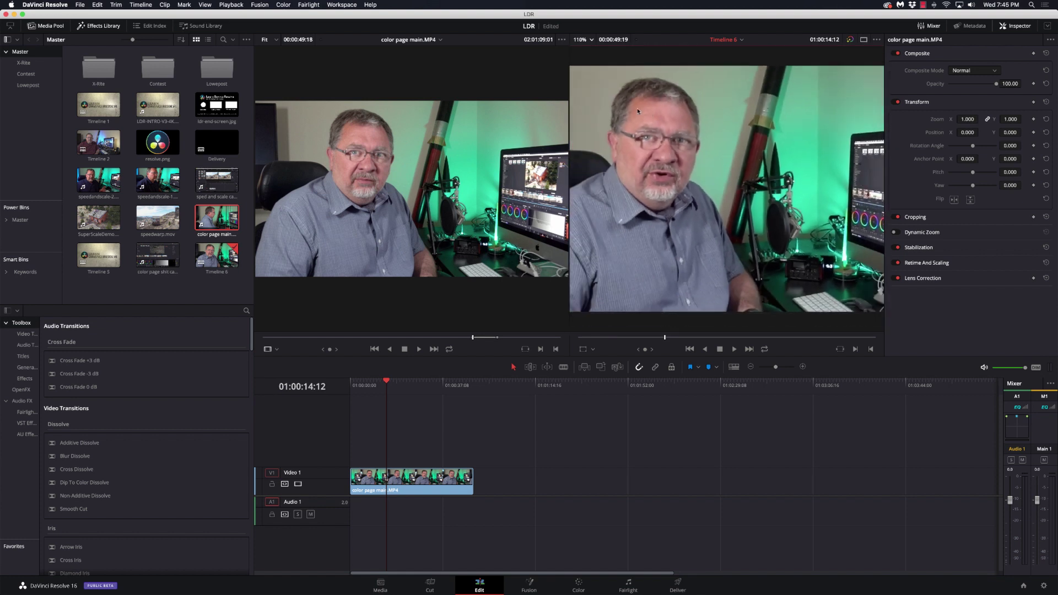
{"action": "scroll", "coordinate": [641, 153], "scroll_direction": "up", "scroll_amount": 1}
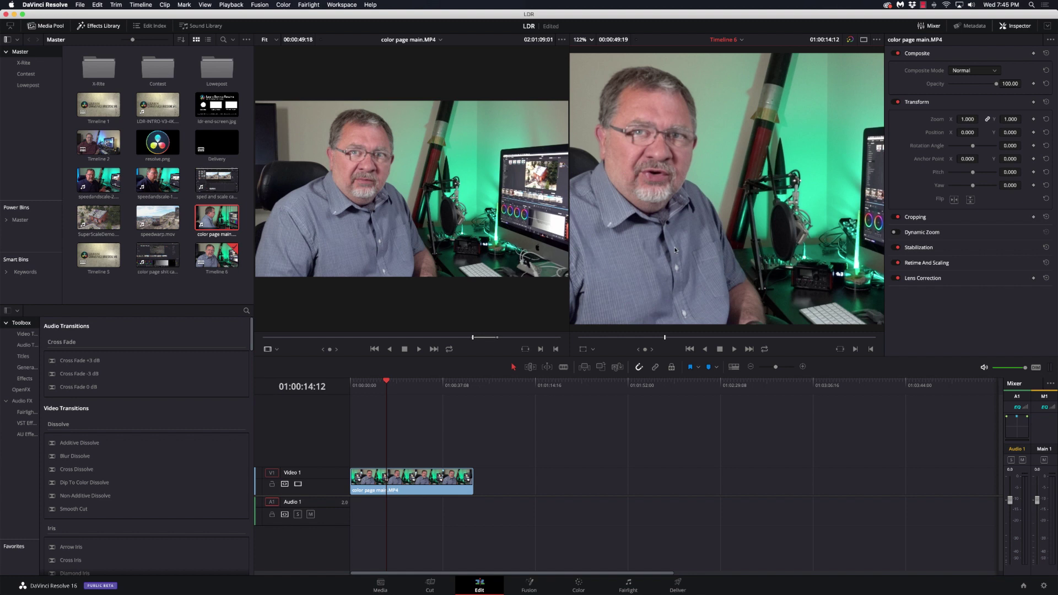
{"action": "scroll", "coordinate": [675, 249], "scroll_direction": "down", "scroll_amount": 2}
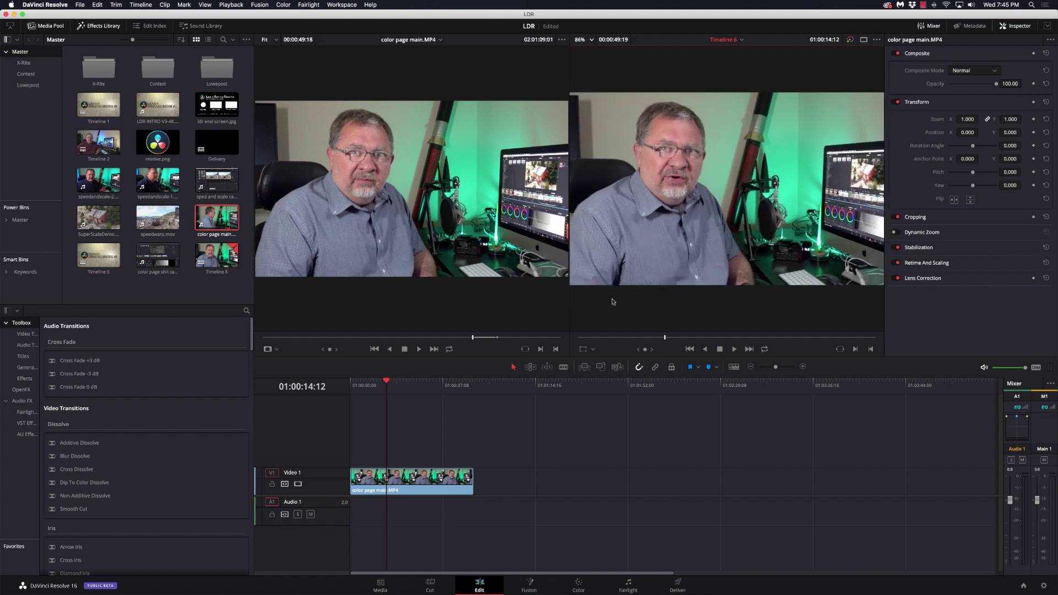
Step: On the Color page, apply Face Refinement to node 01 and analyze the face from the clip's first frame
{"action": "left_click", "coordinate": [579, 585]}
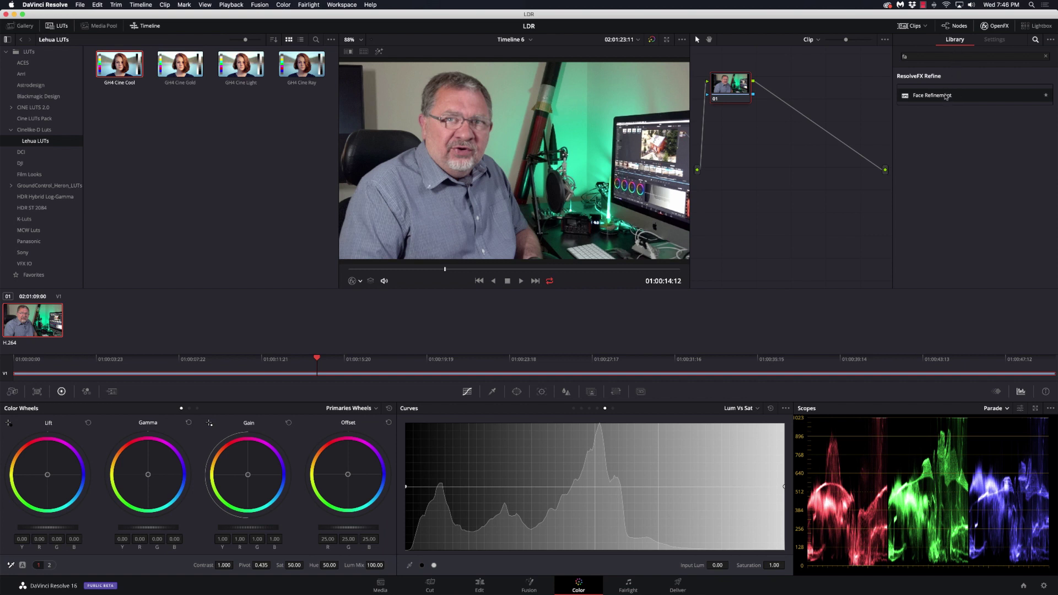
{"action": "left_click_drag", "start_coordinate": [946, 97], "coordinate": [733, 87]}
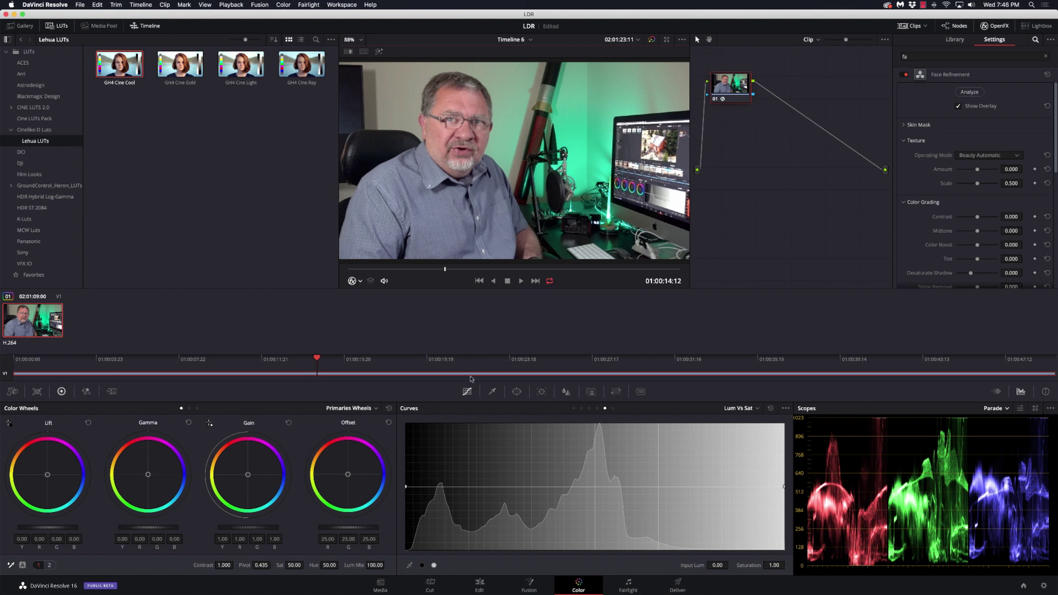
{"action": "left_click", "coordinate": [479, 281]}
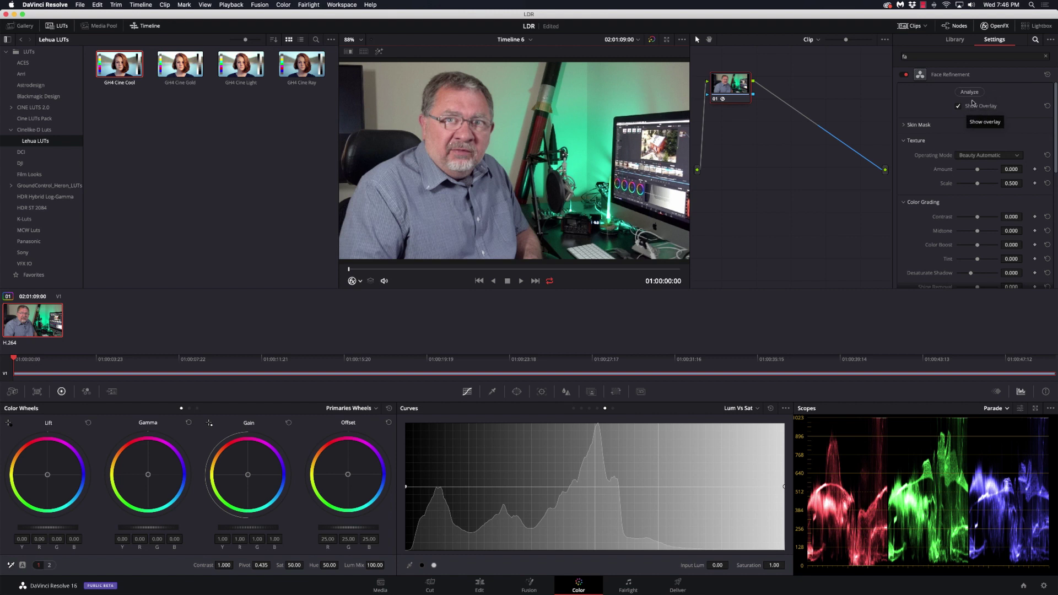
{"action": "left_click", "coordinate": [970, 92]}
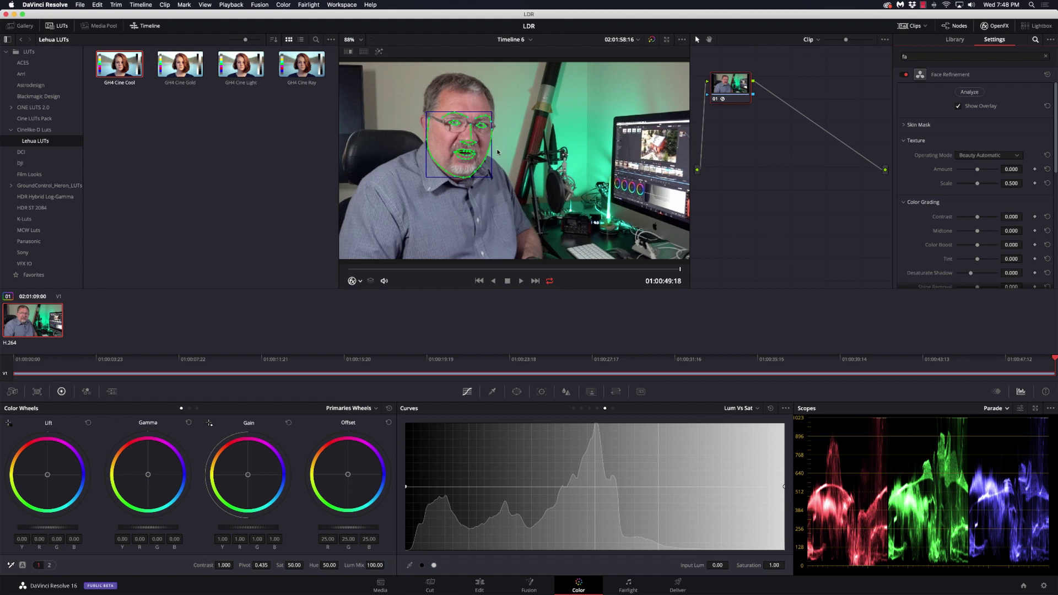
Step: Inspect the face tracking overlay up close, with the whole head centred in the viewer
{"action": "scroll", "coordinate": [497, 151], "scroll_direction": "up", "scroll_amount": 2}
{"action": "scroll", "coordinate": [498, 151], "scroll_direction": "up", "scroll_amount": 2}
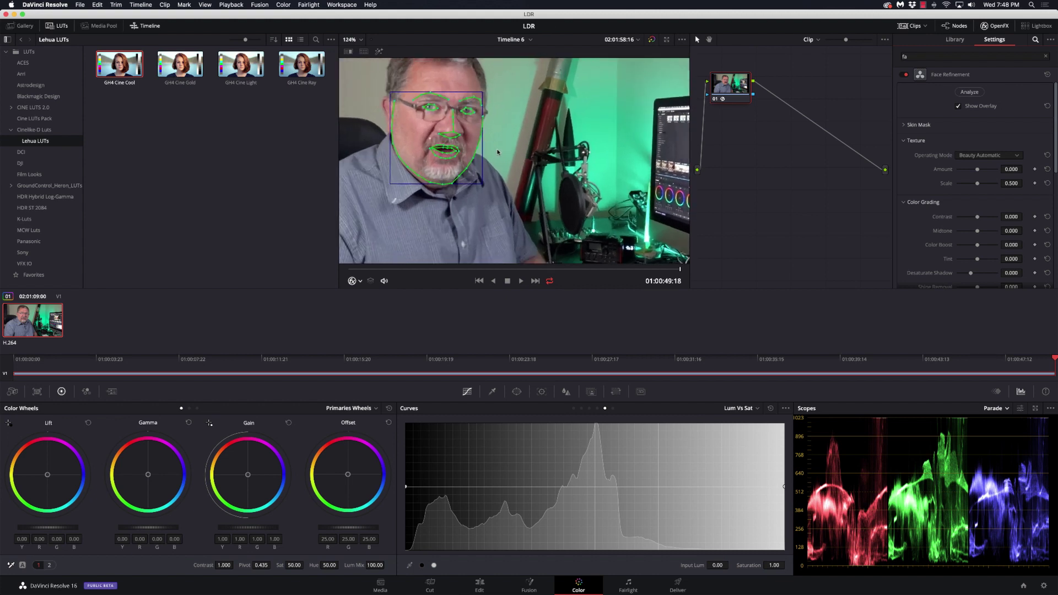
{"action": "scroll", "coordinate": [498, 152], "scroll_direction": "down", "scroll_amount": 4}
{"action": "scroll", "coordinate": [498, 151], "scroll_direction": "up", "scroll_amount": 2}
{"action": "scroll", "coordinate": [497, 152], "scroll_direction": "up", "scroll_amount": 1}
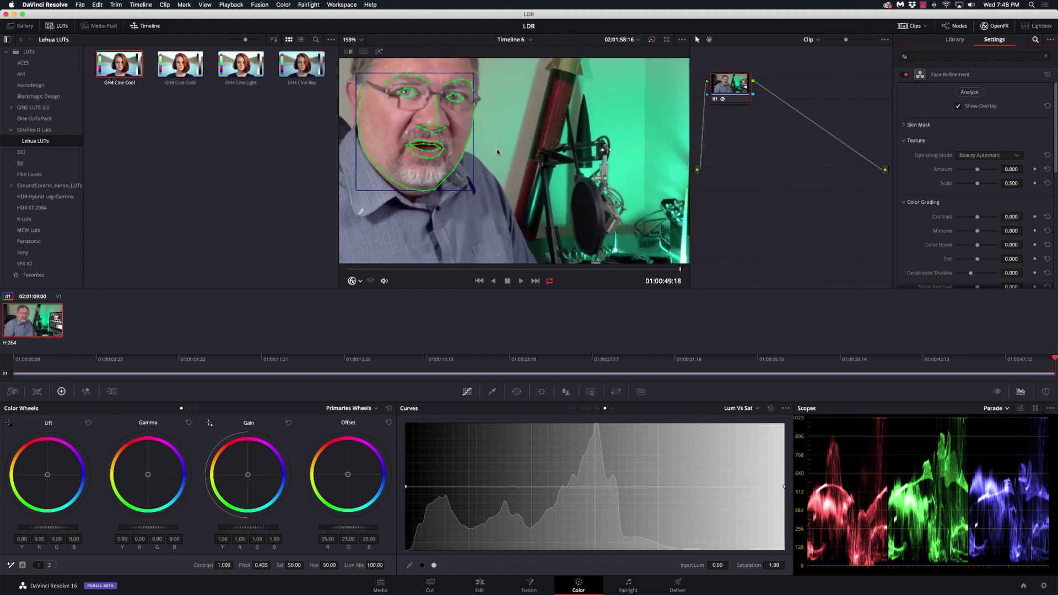
{"action": "scroll", "coordinate": [498, 151], "scroll_direction": "left", "scroll_amount": 1}
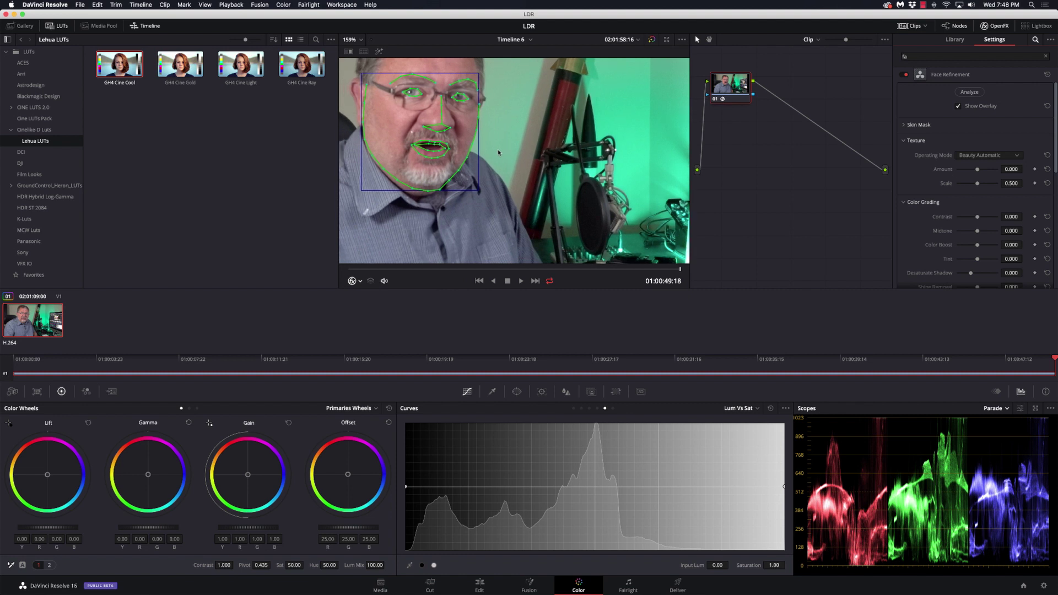
{"action": "scroll", "coordinate": [498, 153], "scroll_direction": "left", "scroll_amount": 5}
{"action": "scroll", "coordinate": [499, 152], "scroll_direction": "up", "scroll_amount": 5}
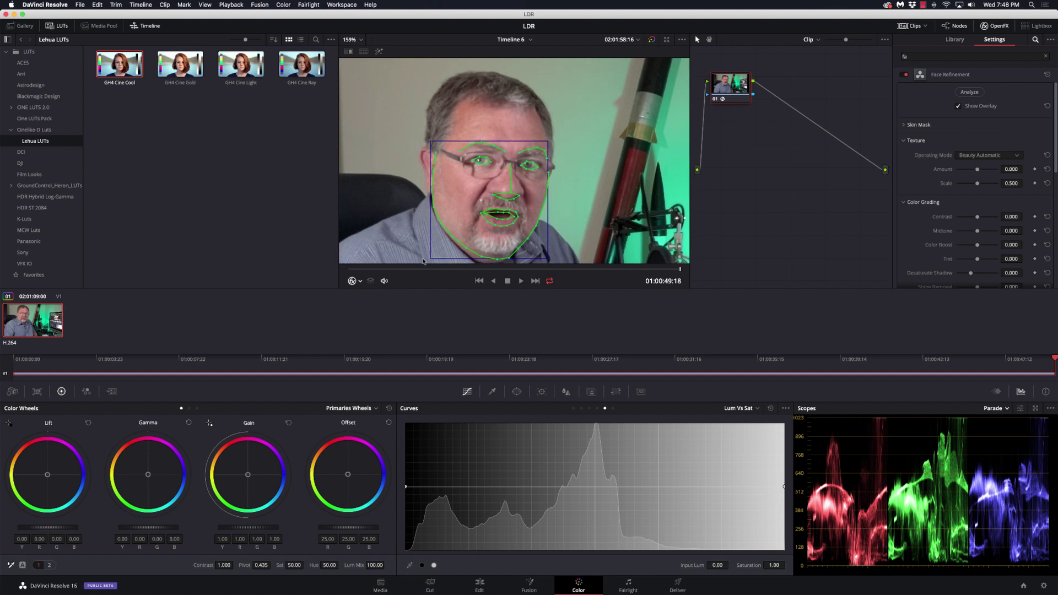
Step: Turn off the viewer's overlay and return the playhead to the clip's first frame
{"action": "left_click", "coordinate": [357, 282]}
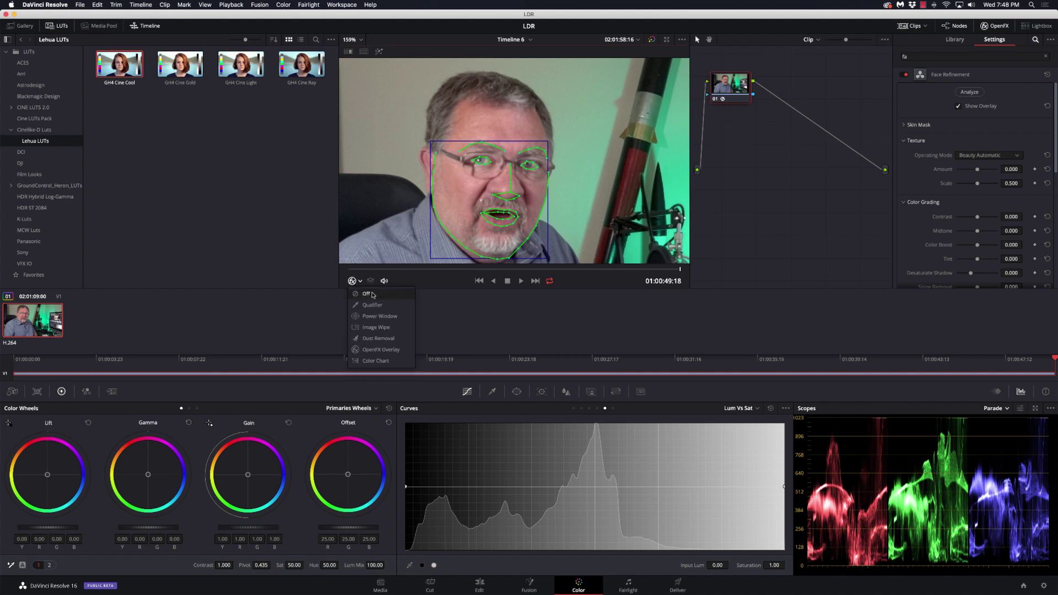
{"action": "left_click", "coordinate": [372, 296]}
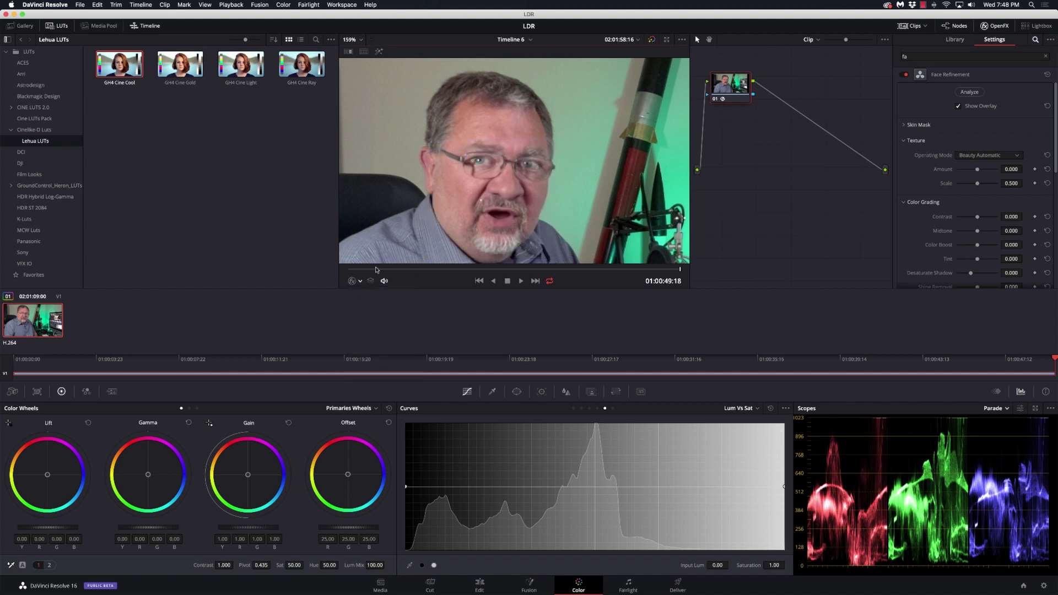
{"action": "left_click_drag", "start_coordinate": [359, 272], "coordinate": [341, 271]}
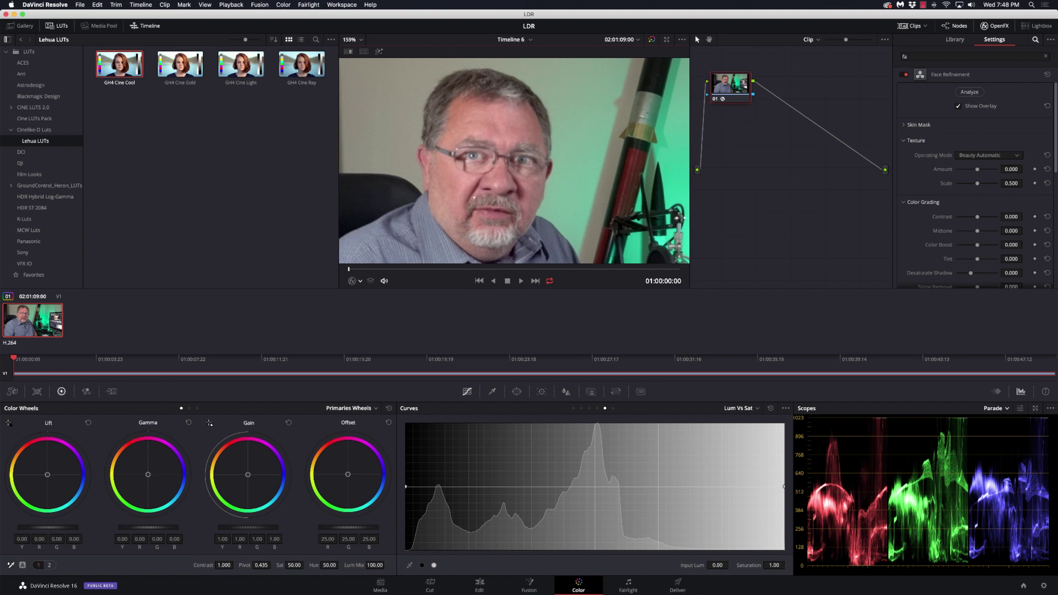
Step: Try different texture Amount and Scale values in Beauty Automatic mode, and reset the Scale
{"action": "left_click", "coordinate": [980, 156]}
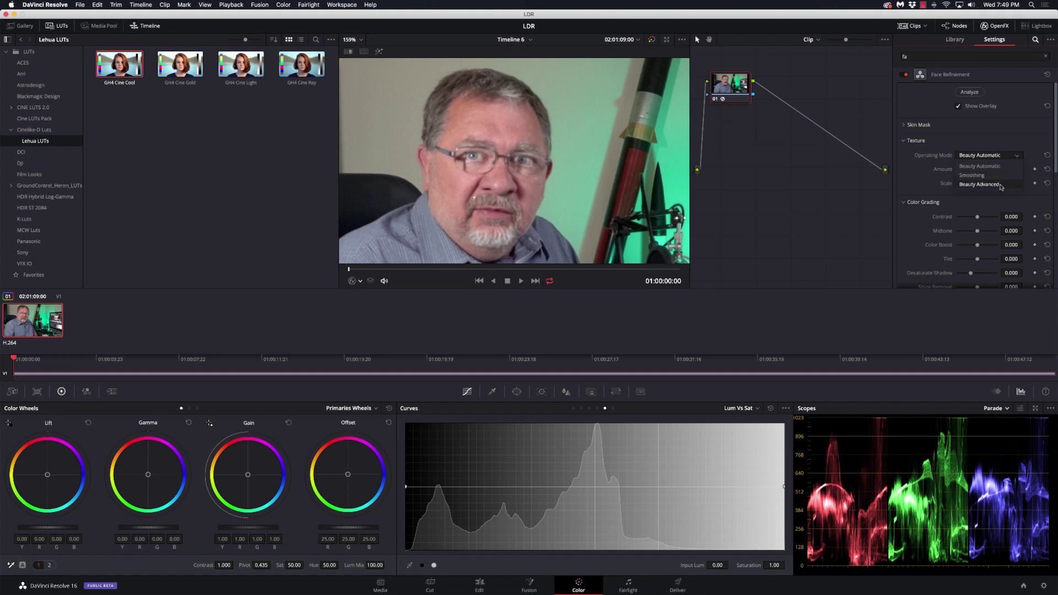
{"action": "left_click", "coordinate": [999, 167]}
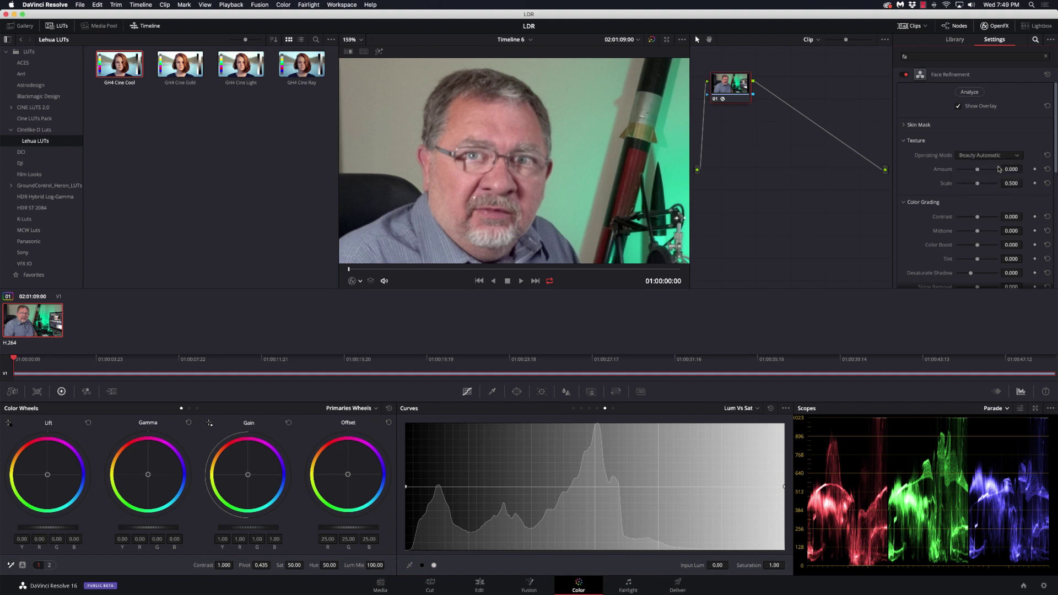
{"action": "left_click_drag", "start_coordinate": [987, 173], "coordinate": [1004, 172]}
{"action": "mouse_move", "coordinate": [977, 185]}
{"action": "left_mouse_down"}
{"action": "mouse_move", "coordinate": [1000, 187]}
{"action": "mouse_move", "coordinate": [945, 185]}
{"action": "mouse_move", "coordinate": [983, 189]}
{"action": "left_mouse_up"}
{"action": "left_click", "coordinate": [1047, 183]}
Step: Try the Smoothing texture mode with Smoothing and Detail at 1.000 and varied Detail Size, and reset all three values
{"action": "left_click", "coordinate": [991, 155]}
{"action": "left_click", "coordinate": [991, 175]}
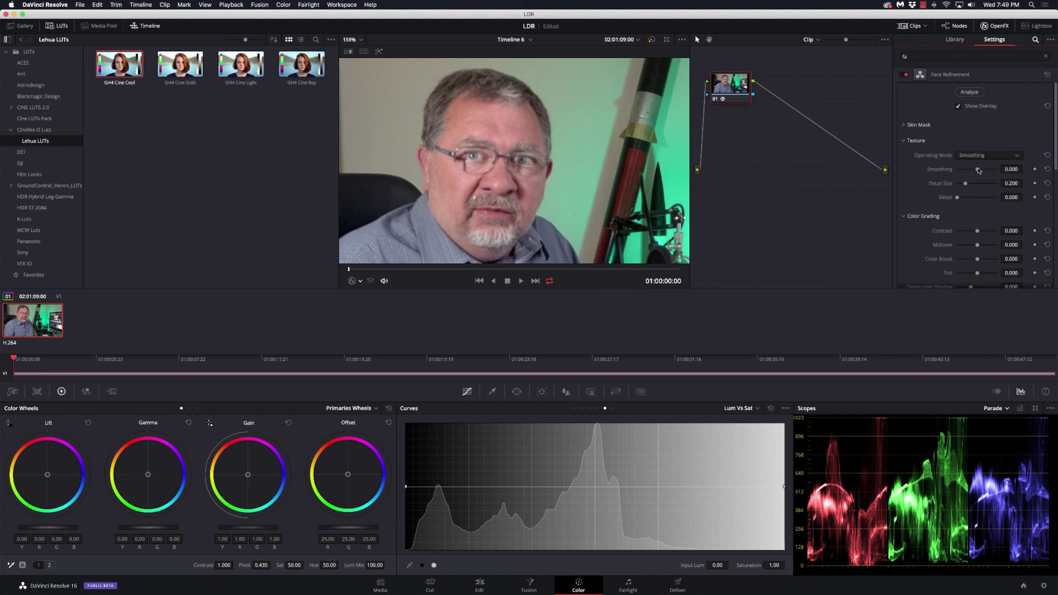
{"action": "left_click_drag", "start_coordinate": [985, 171], "coordinate": [1004, 203]}
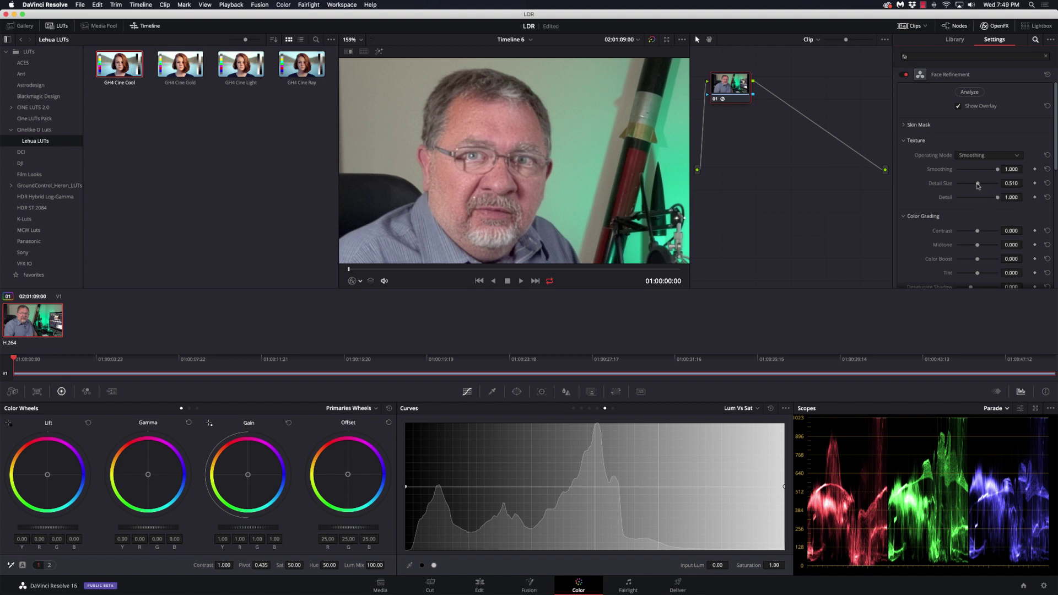
{"action": "left_click_drag", "start_coordinate": [977, 185], "coordinate": [970, 186]}
{"action": "left_click", "coordinate": [1048, 170]}
{"action": "left_click", "coordinate": [1047, 184]}
{"action": "left_click", "coordinate": [1047, 198]}
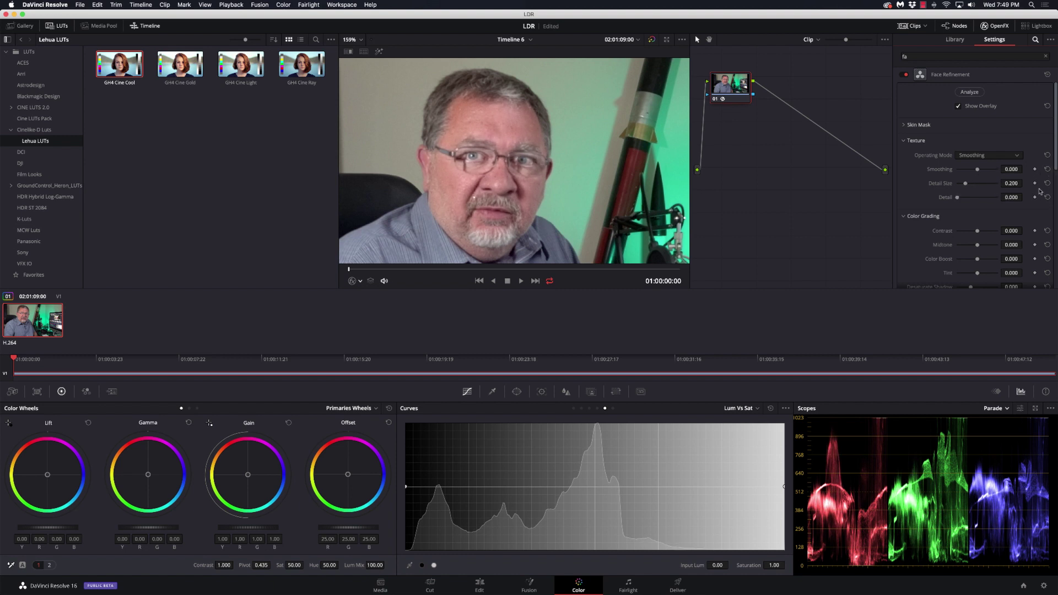
Step: Try the Beauty Advanced texture mode, varying Smoothing Threshold, Diffuse Lighting and Texture Threshold
{"action": "left_click", "coordinate": [1003, 158]}
{"action": "left_click", "coordinate": [1000, 187]}
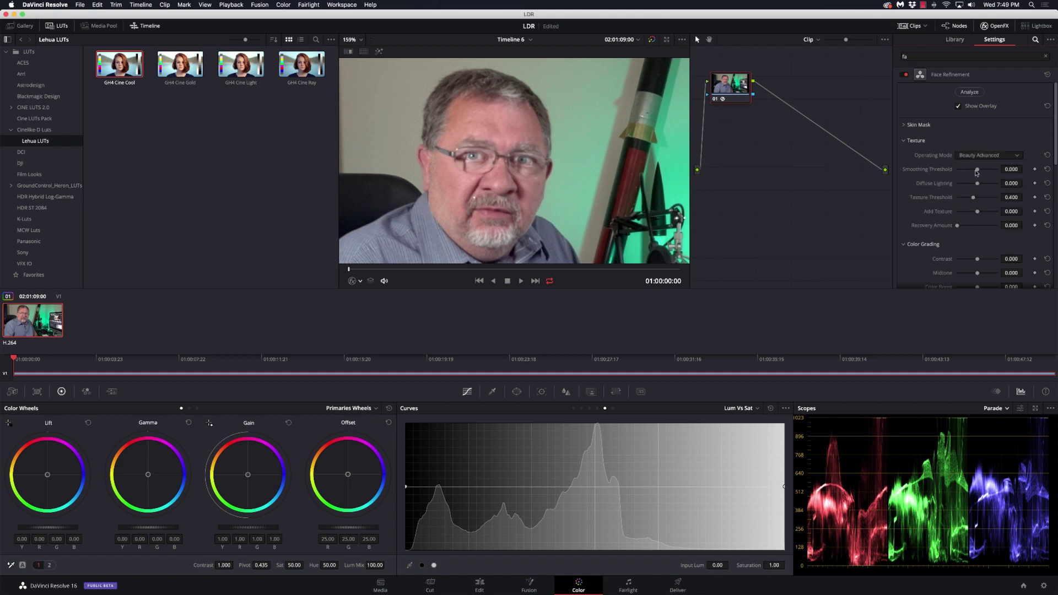
{"action": "mouse_move", "coordinate": [977, 173]}
{"action": "left_mouse_down"}
{"action": "mouse_move", "coordinate": [990, 186]}
{"action": "mouse_move", "coordinate": [963, 185]}
{"action": "mouse_move", "coordinate": [977, 184]}
{"action": "left_mouse_up"}
{"action": "left_click_drag", "start_coordinate": [982, 185], "coordinate": [984, 186]}
{"action": "mouse_move", "coordinate": [974, 199]}
{"action": "left_mouse_down"}
{"action": "mouse_move", "coordinate": [996, 200]}
{"action": "mouse_move", "coordinate": [983, 199]}
{"action": "left_mouse_up"}
Step: Set the texture operating mode to Beauty Automatic with an Amount of about 0.459
{"action": "left_click", "coordinate": [985, 156]}
{"action": "left_click", "coordinate": [984, 166]}
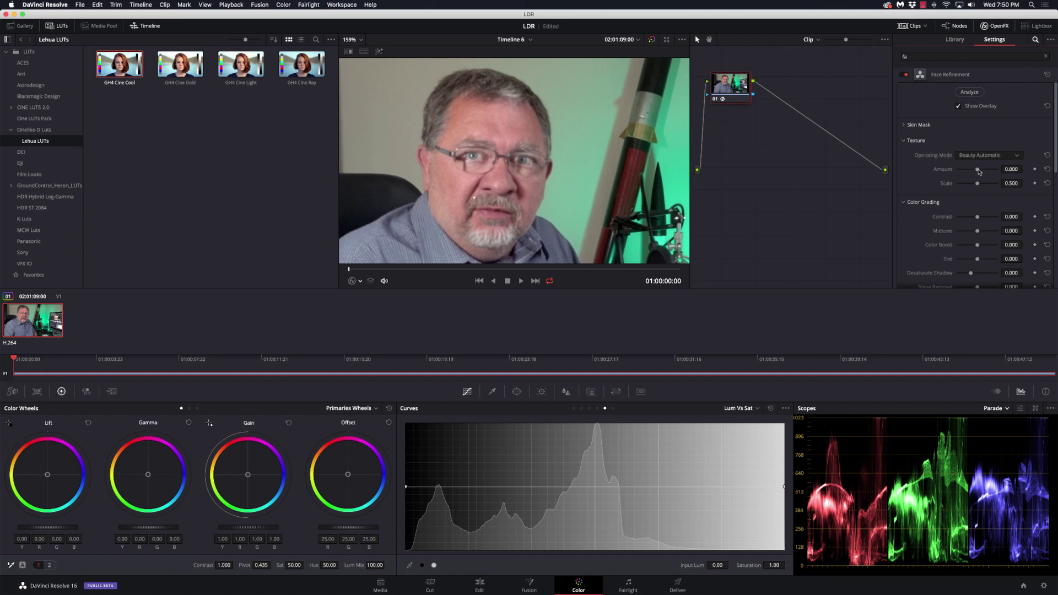
{"action": "left_click_drag", "start_coordinate": [978, 172], "coordinate": [983, 171]}
Step: Set the face's Color Grading Contrast to about 0.327, and try out Midtone and Color Boost, leaving both at 0.000
{"action": "scroll", "coordinate": [960, 196], "scroll_direction": "down", "scroll_amount": 4}
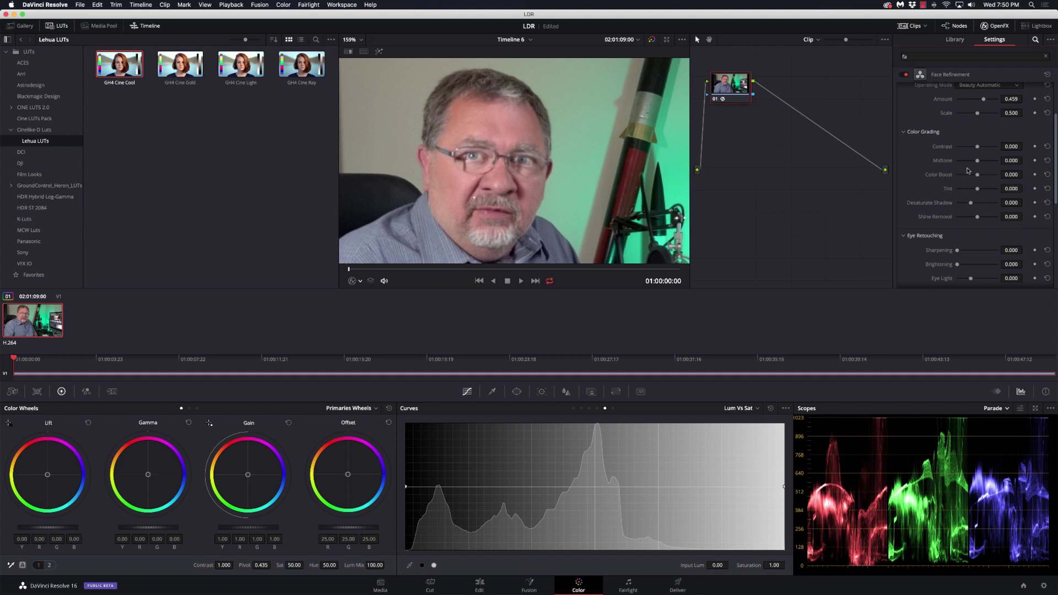
{"action": "mouse_move", "coordinate": [978, 149]}
{"action": "left_mouse_down"}
{"action": "mouse_move", "coordinate": [1003, 151]}
{"action": "mouse_move", "coordinate": [969, 150]}
{"action": "mouse_move", "coordinate": [986, 151]}
{"action": "left_mouse_up"}
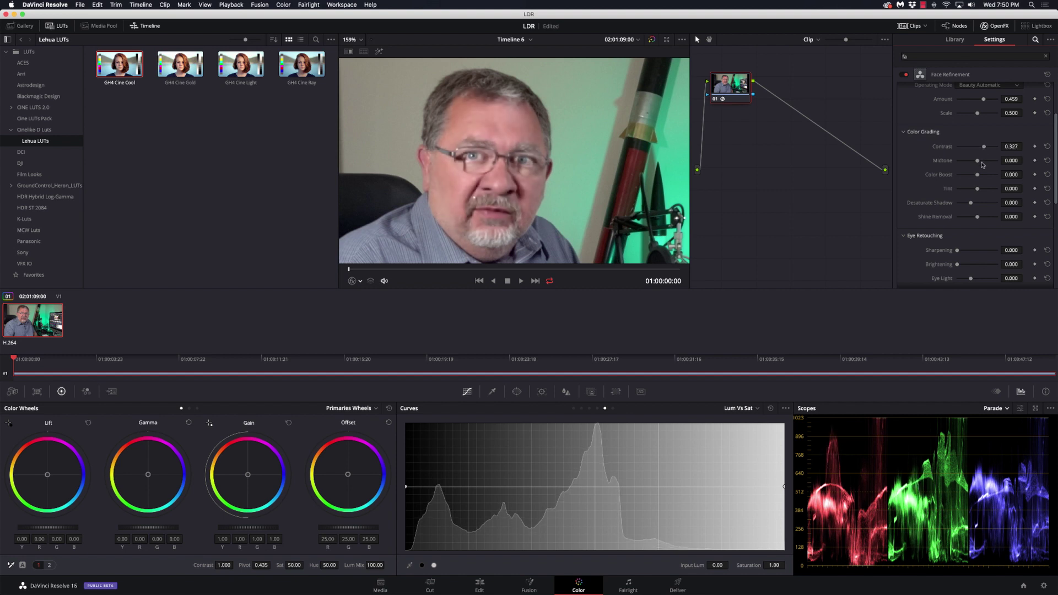
{"action": "mouse_move", "coordinate": [979, 161]}
{"action": "left_mouse_down"}
{"action": "mouse_move", "coordinate": [968, 162]}
{"action": "mouse_move", "coordinate": [989, 161]}
{"action": "mouse_move", "coordinate": [976, 161]}
{"action": "left_mouse_up"}
{"action": "left_click_drag", "start_coordinate": [979, 176], "coordinate": [948, 175]}
{"action": "left_click", "coordinate": [1047, 175]}
Step: Set the face's Tint to about 0.020, Desaturate Shadow to 0.587 and Shine Removal to 0.918
{"action": "mouse_move", "coordinate": [986, 191]}
{"action": "left_mouse_down"}
{"action": "mouse_move", "coordinate": [995, 191]}
{"action": "mouse_move", "coordinate": [962, 191]}
{"action": "mouse_move", "coordinate": [992, 192]}
{"action": "mouse_move", "coordinate": [979, 191]}
{"action": "left_mouse_up"}
{"action": "mouse_move", "coordinate": [971, 204]}
{"action": "left_mouse_down"}
{"action": "mouse_move", "coordinate": [987, 206]}
{"action": "mouse_move", "coordinate": [952, 205]}
{"action": "left_mouse_up"}
{"action": "left_click_drag", "start_coordinate": [959, 204], "coordinate": [990, 206]}
{"action": "mouse_move", "coordinate": [978, 218]}
{"action": "left_mouse_down"}
{"action": "mouse_move", "coordinate": [1011, 221]}
{"action": "mouse_move", "coordinate": [995, 220]}
{"action": "left_mouse_up"}
Step: Retouch the eyes with Sharpening about 0.326, Brightening 0.112, Eye Light 0.143 and Eyebag Removal 0.602
{"action": "scroll", "coordinate": [982, 224], "scroll_direction": "down", "scroll_amount": 3}
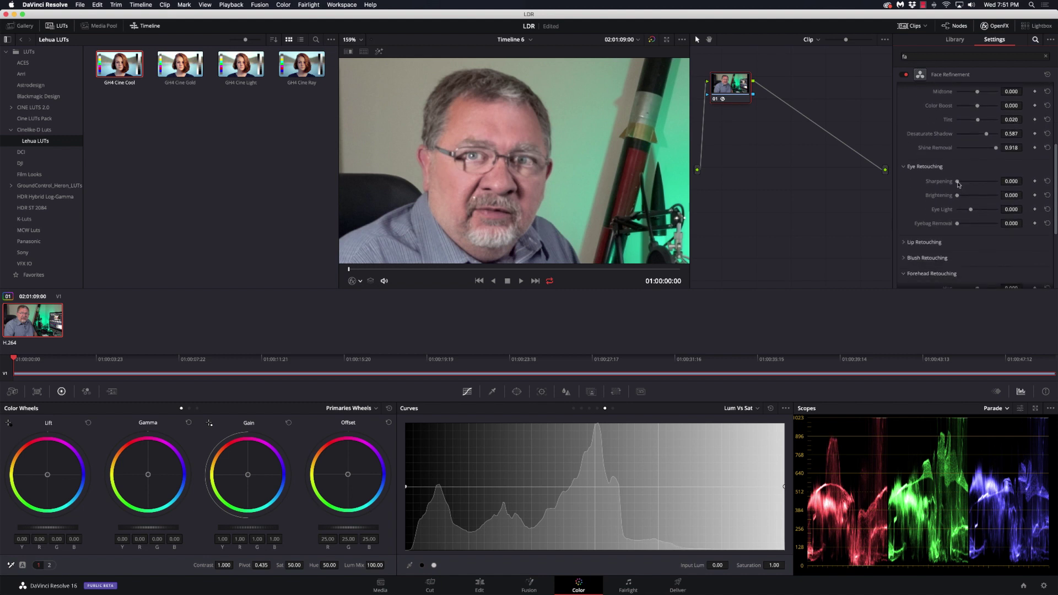
{"action": "mouse_move", "coordinate": [960, 184]}
{"action": "left_mouse_down"}
{"action": "mouse_move", "coordinate": [974, 184]}
{"action": "mouse_move", "coordinate": [965, 198]}
{"action": "mouse_move", "coordinate": [1013, 199]}
{"action": "mouse_move", "coordinate": [976, 197]}
{"action": "left_mouse_up"}
{"action": "left_click_drag", "start_coordinate": [959, 225], "coordinate": [982, 227]}
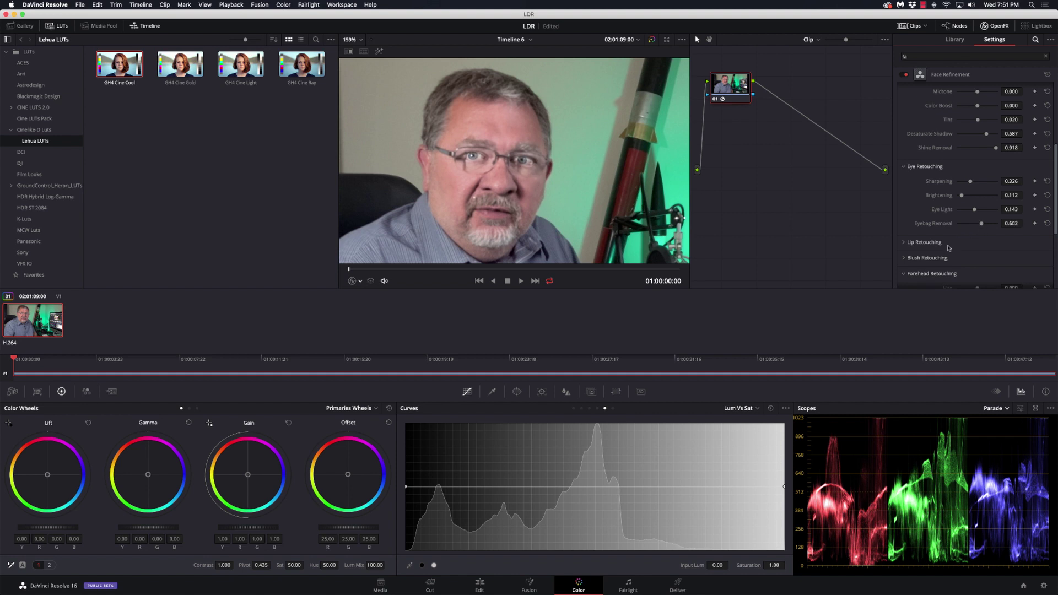
Step: In Lip Retouching, try a Hue shift and reset it, and set Saturation to about 0.551
{"action": "scroll", "coordinate": [949, 248], "scroll_direction": "down", "scroll_amount": 5}
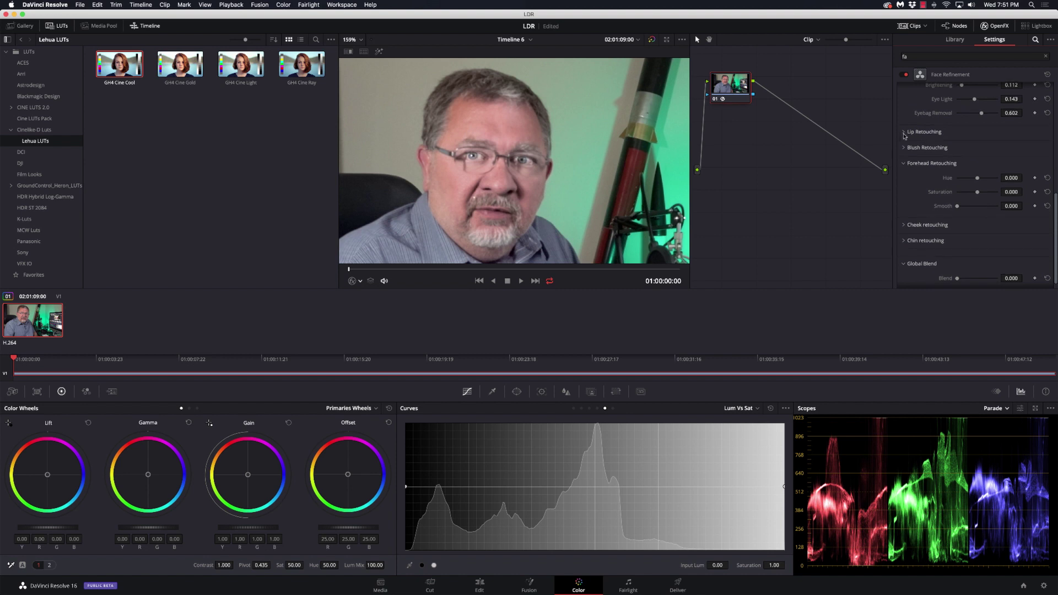
{"action": "left_click", "coordinate": [904, 134]}
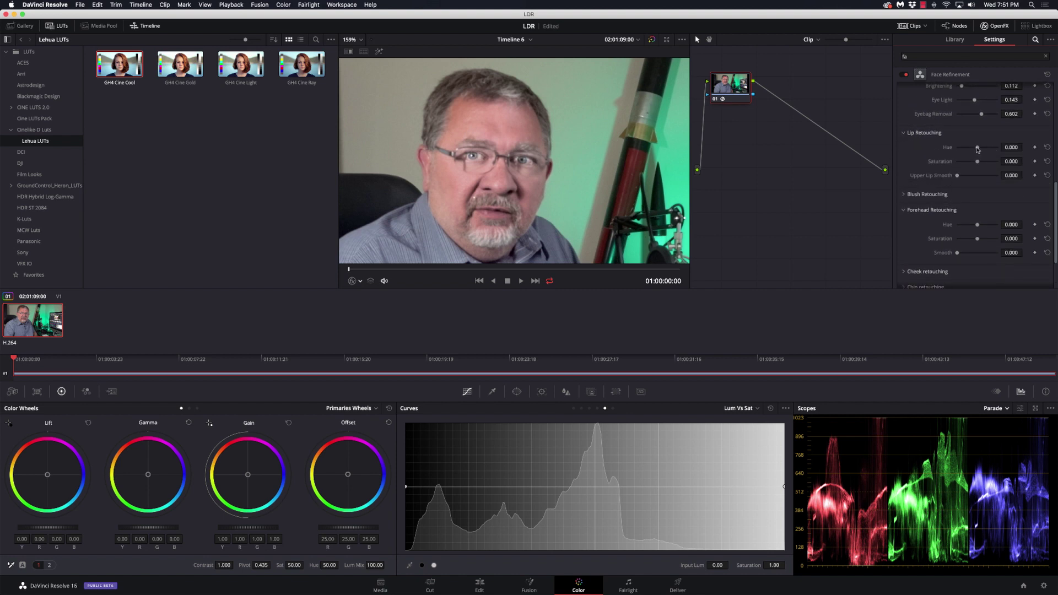
{"action": "mouse_move", "coordinate": [978, 149]}
{"action": "left_mouse_down"}
{"action": "mouse_move", "coordinate": [999, 151]}
{"action": "mouse_move", "coordinate": [973, 153]}
{"action": "left_mouse_up"}
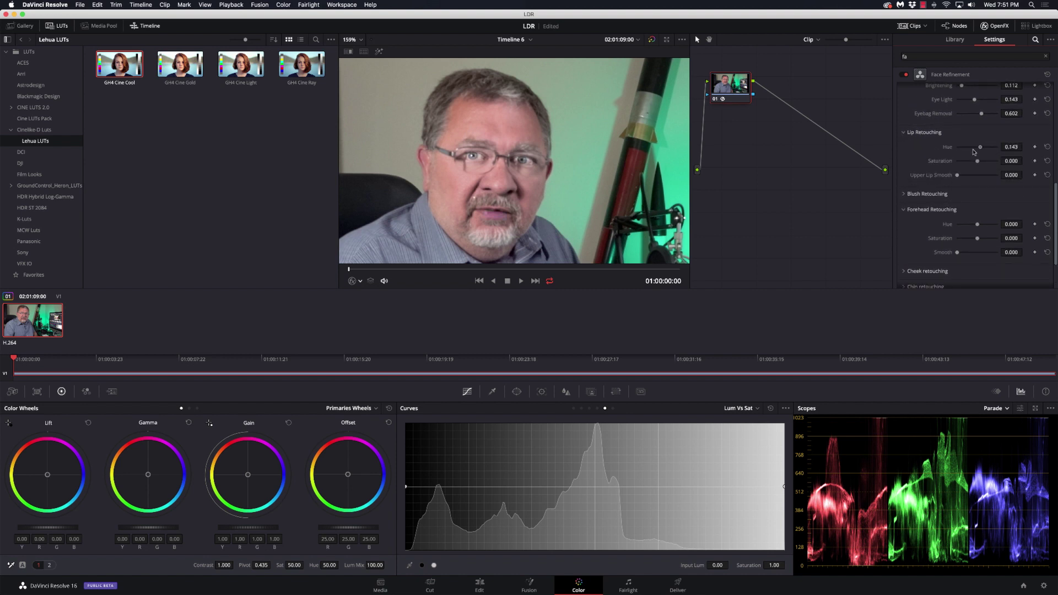
{"action": "left_click", "coordinate": [1051, 148]}
{"action": "left_click_drag", "start_coordinate": [977, 161], "coordinate": [989, 163]}
Step: Set the Blush Retouching Saturation to about 0.224 and the Forehead Retouching Smooth to 1.000
{"action": "left_click", "coordinate": [904, 195]}
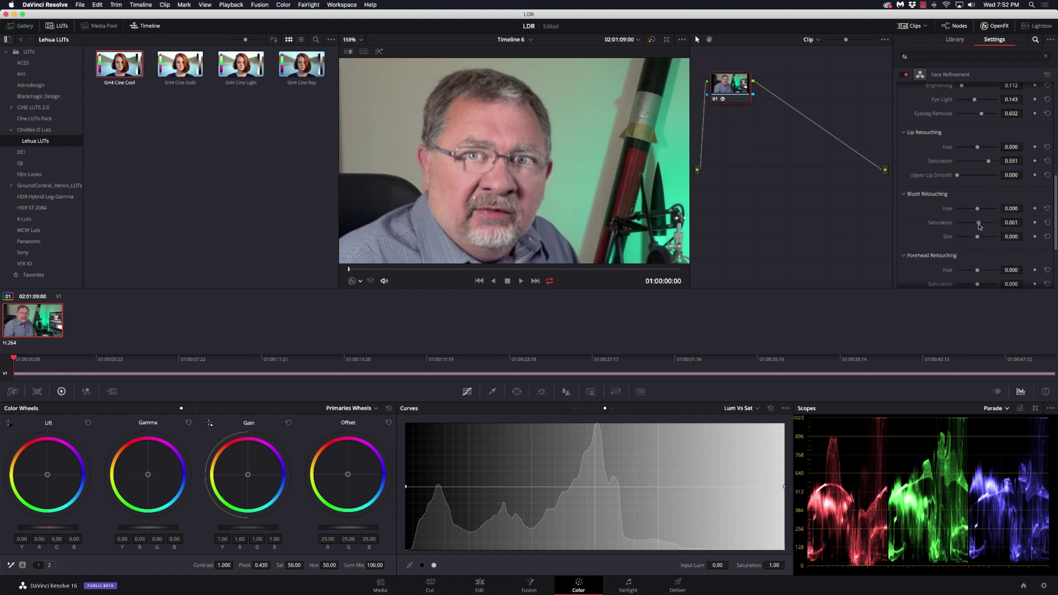
{"action": "mouse_move", "coordinate": [980, 227]}
{"action": "left_mouse_down"}
{"action": "mouse_move", "coordinate": [1013, 228]}
{"action": "mouse_move", "coordinate": [946, 221]}
{"action": "mouse_move", "coordinate": [1028, 230]}
{"action": "mouse_move", "coordinate": [969, 226]}
{"action": "mouse_move", "coordinate": [981, 227]}
{"action": "left_mouse_up"}
{"action": "scroll", "coordinate": [927, 220], "scroll_direction": "down", "scroll_amount": 3}
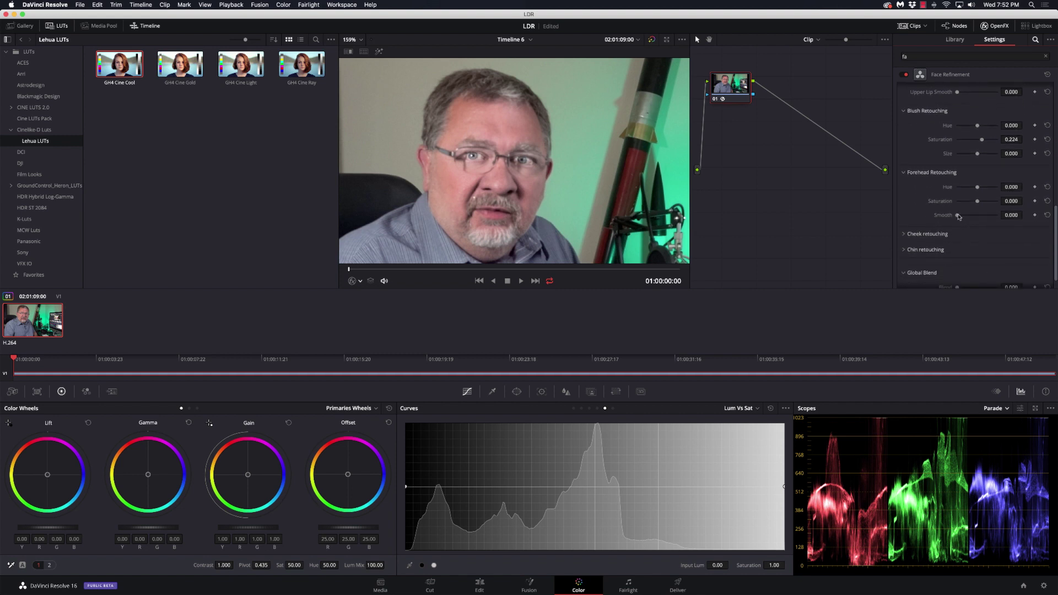
{"action": "left_click_drag", "start_coordinate": [959, 217], "coordinate": [997, 219]}
Step: Reveal the Cheek and Chin retouching settings and try out the Global Blend, leaving it at 0.000
{"action": "left_click", "coordinate": [904, 235]}
{"action": "scroll", "coordinate": [921, 237], "scroll_direction": "down", "scroll_amount": 1}
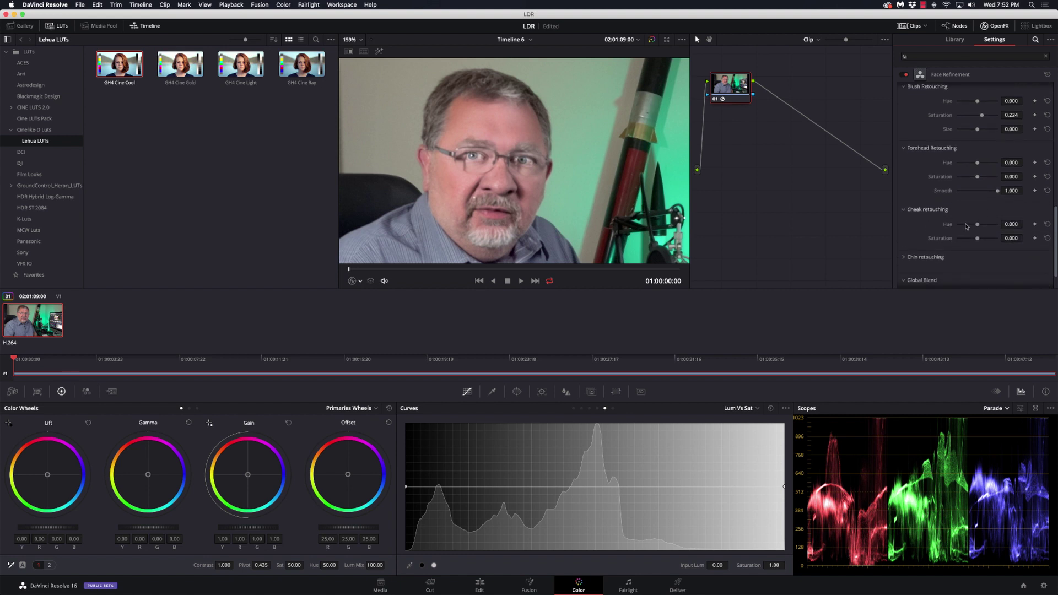
{"action": "scroll", "coordinate": [922, 248], "scroll_direction": "down", "scroll_amount": 1}
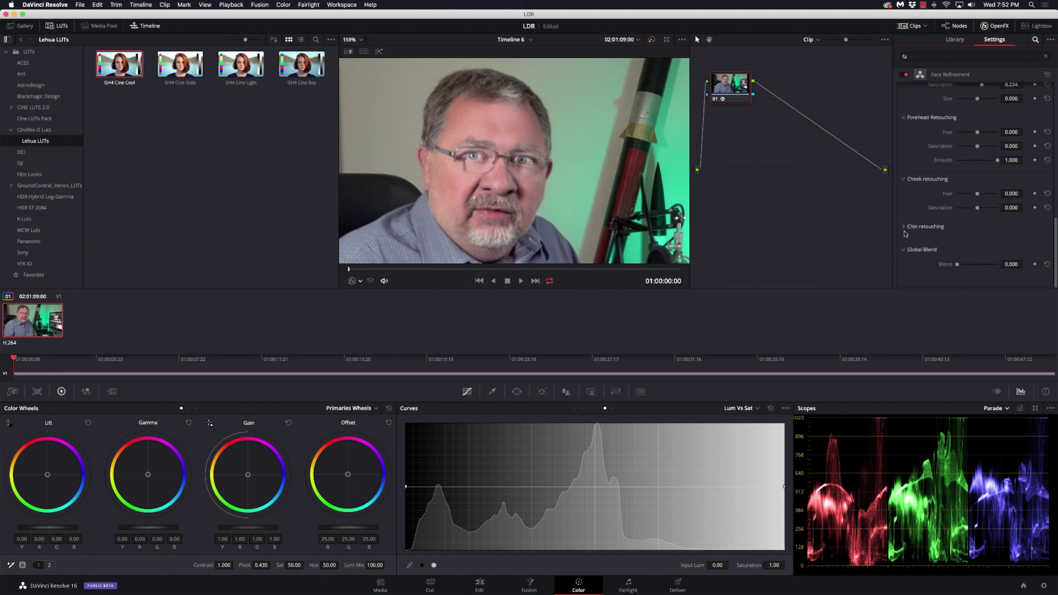
{"action": "left_click", "coordinate": [905, 228]}
{"action": "scroll", "coordinate": [926, 234], "scroll_direction": "down", "scroll_amount": 1}
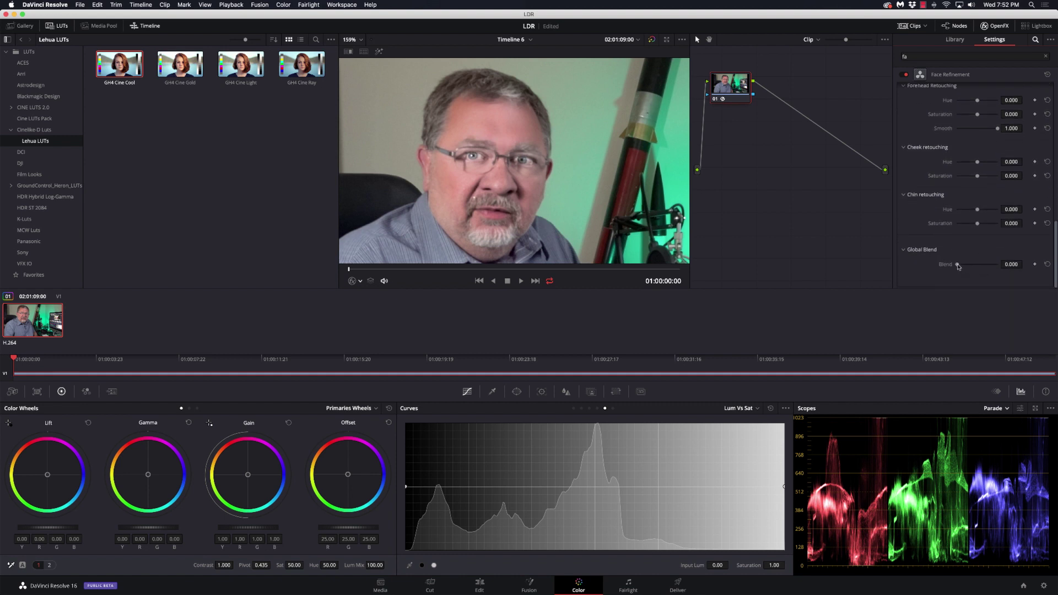
{"action": "mouse_move", "coordinate": [959, 265]}
{"action": "left_mouse_down"}
{"action": "mouse_move", "coordinate": [1019, 273]}
{"action": "mouse_move", "coordinate": [939, 268]}
{"action": "mouse_move", "coordinate": [1018, 270]}
{"action": "mouse_move", "coordinate": [948, 271]}
{"action": "left_mouse_up"}
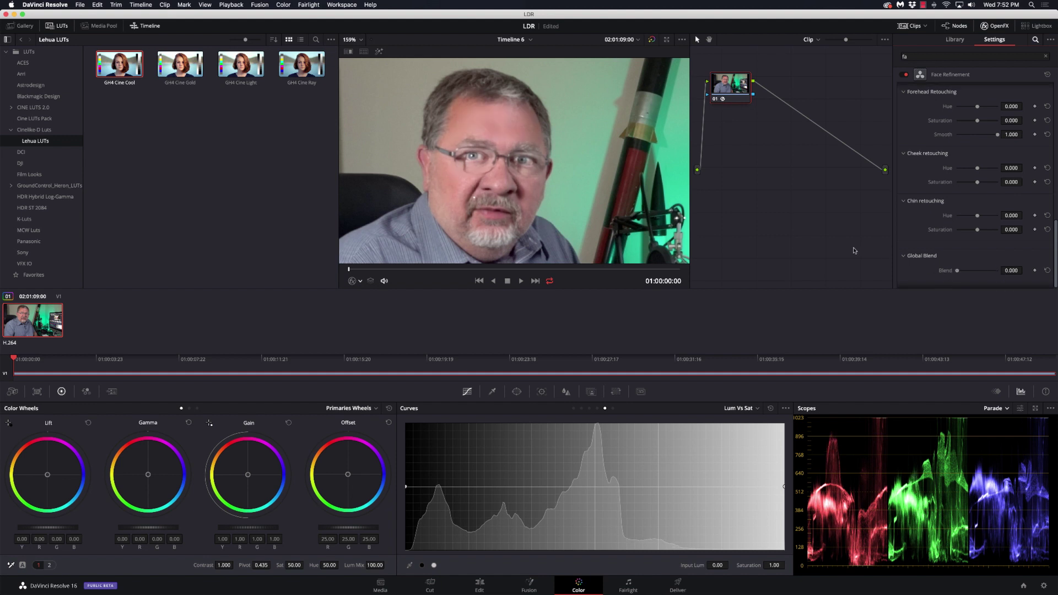
{"action": "scroll", "coordinate": [936, 148], "scroll_direction": "down", "scroll_amount": 1}
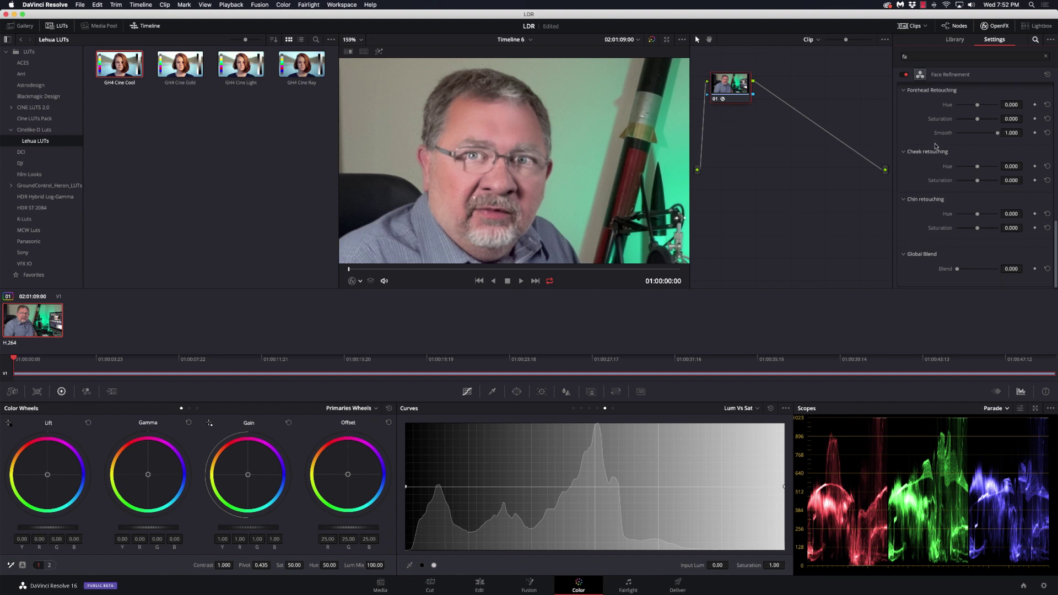